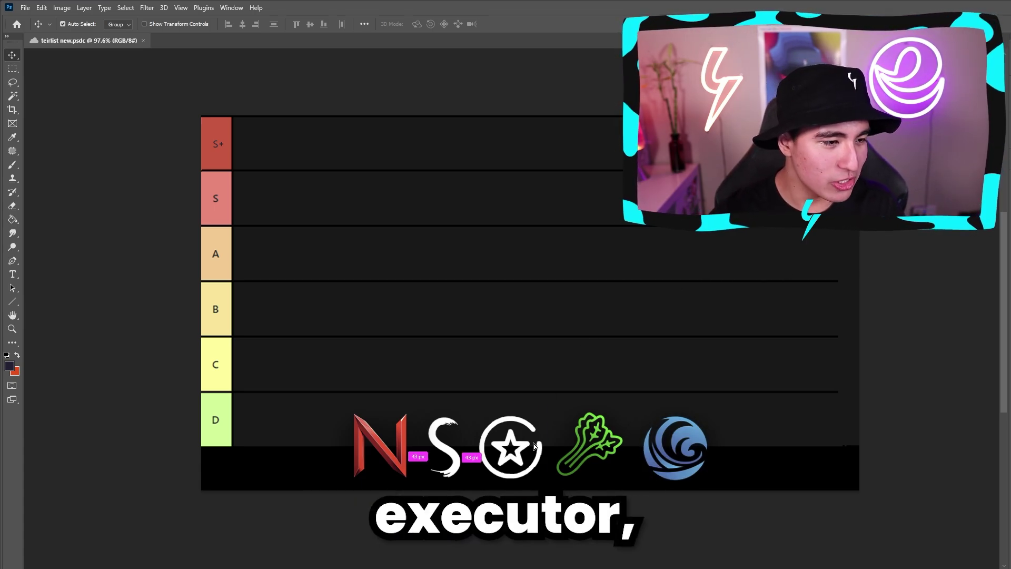
# Drag the star logo from the bottom strip up onto the A/B tier rows, nudging it slightly right
pyautogui.moveTo(525, 449)
pyautogui.mouseDown()
pyautogui.moveTo(536, 316)
pyautogui.moveTo(434, 279)
pyautogui.moveTo(460, 277)
pyautogui.mouseUp()
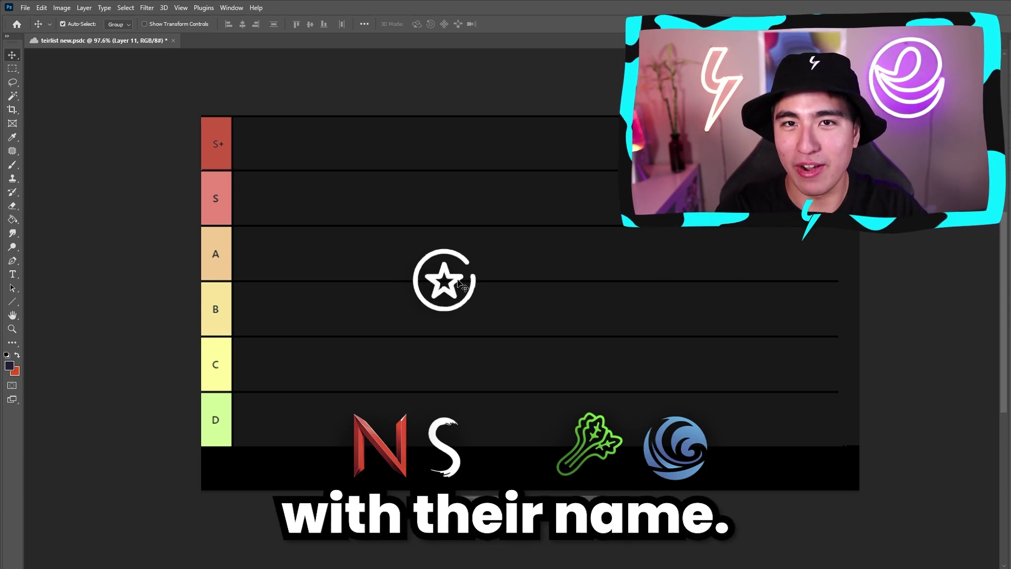
pyautogui.moveTo(458, 281); pyautogui.dragTo(468, 278)
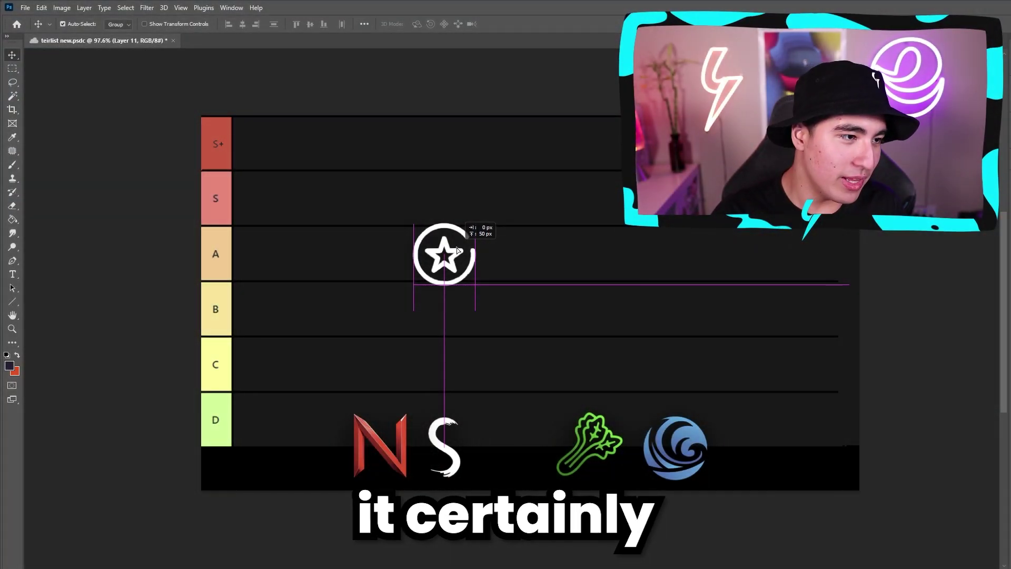
# Drop the star logo leftward into the A row of the tier list
pyautogui.moveTo(456, 248)
pyautogui.mouseDown()
pyautogui.moveTo(473, 251)
pyautogui.moveTo(469, 270)
pyautogui.moveTo(441, 286)
pyautogui.moveTo(369, 283)
pyautogui.moveTo(364, 258)
pyautogui.moveTo(301, 214)
pyautogui.moveTo(356, 264)
pyautogui.moveTo(379, 312)
pyautogui.moveTo(387, 309)
pyautogui.moveTo(330, 305)
pyautogui.moveTo(369, 342)
pyautogui.moveTo(333, 243)
pyautogui.moveTo(306, 255)
pyautogui.moveTo(339, 260)
pyautogui.mouseUp()
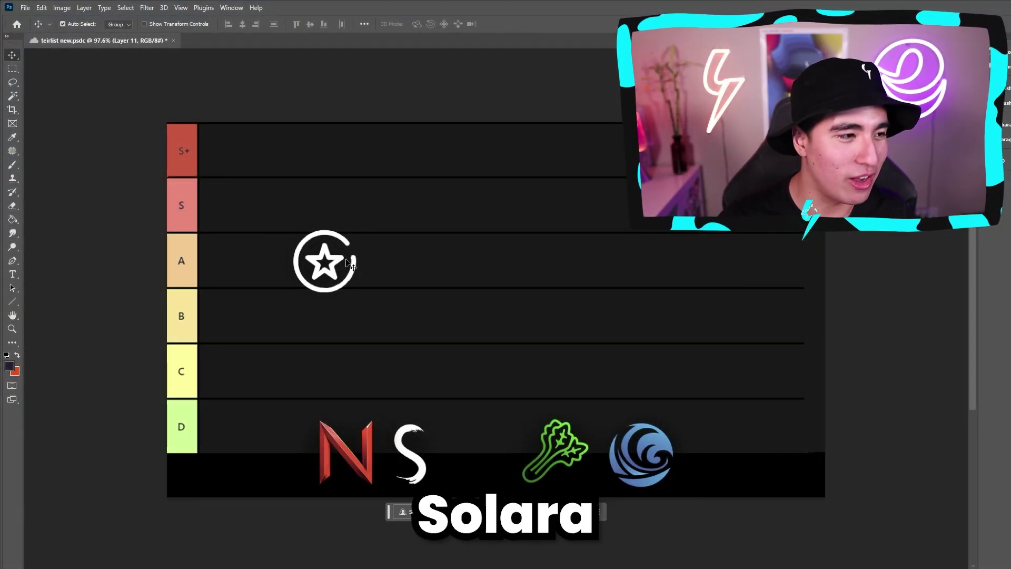
# Slide the star logo left until it snaps beside the A label at the row's start
pyautogui.moveTo(346, 260)
pyautogui.mouseDown()
pyautogui.moveTo(362, 259)
pyautogui.moveTo(352, 259)
pyautogui.mouseUp()
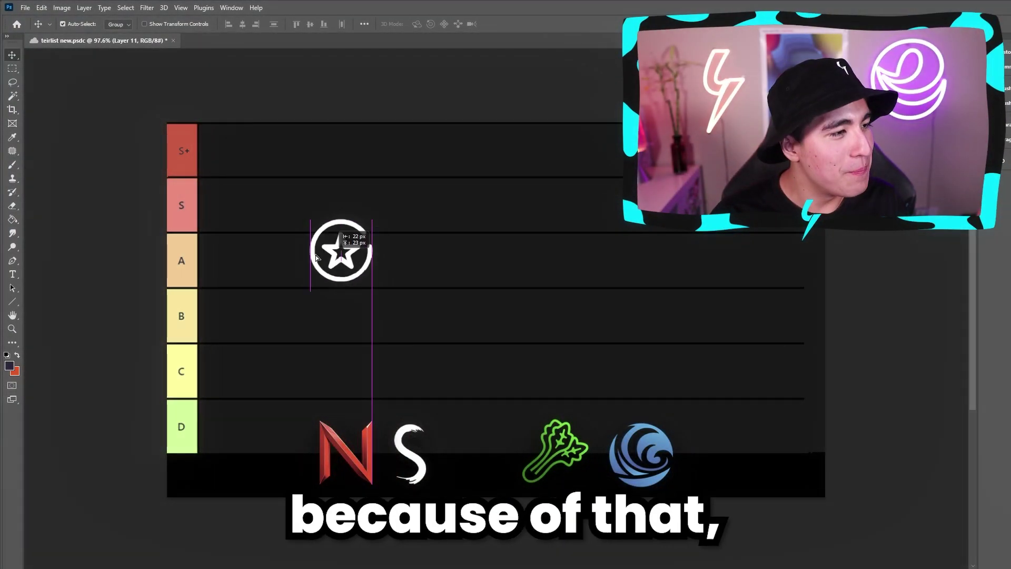
pyautogui.moveTo(316, 258)
pyautogui.mouseDown()
pyautogui.moveTo(287, 273)
pyautogui.moveTo(240, 268)
pyautogui.moveTo(254, 273)
pyautogui.mouseUp()
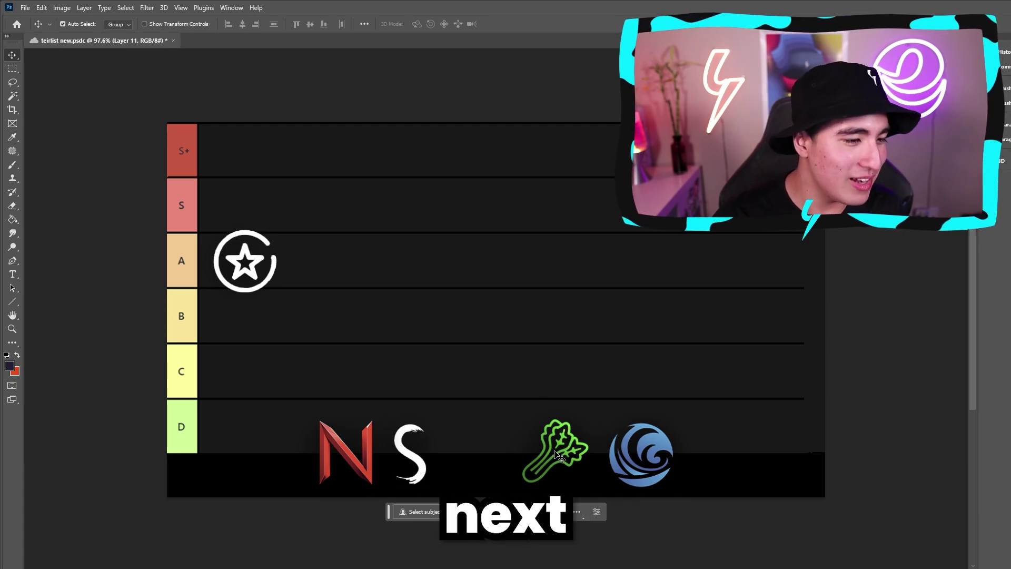
# Lift the white S logo from the bottom strip and set it right next to the star logo
pyautogui.moveTo(419, 464)
pyautogui.mouseDown()
pyautogui.moveTo(477, 470)
pyautogui.moveTo(514, 235)
pyautogui.moveTo(472, 296)
pyautogui.moveTo(479, 302)
pyautogui.mouseUp()
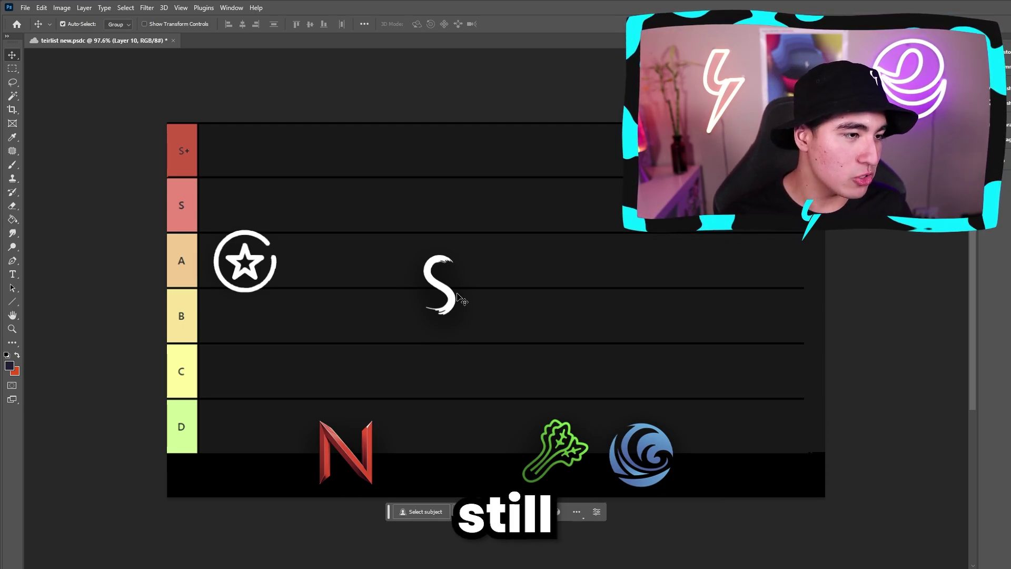
pyautogui.moveTo(459, 296); pyautogui.dragTo(444, 296)
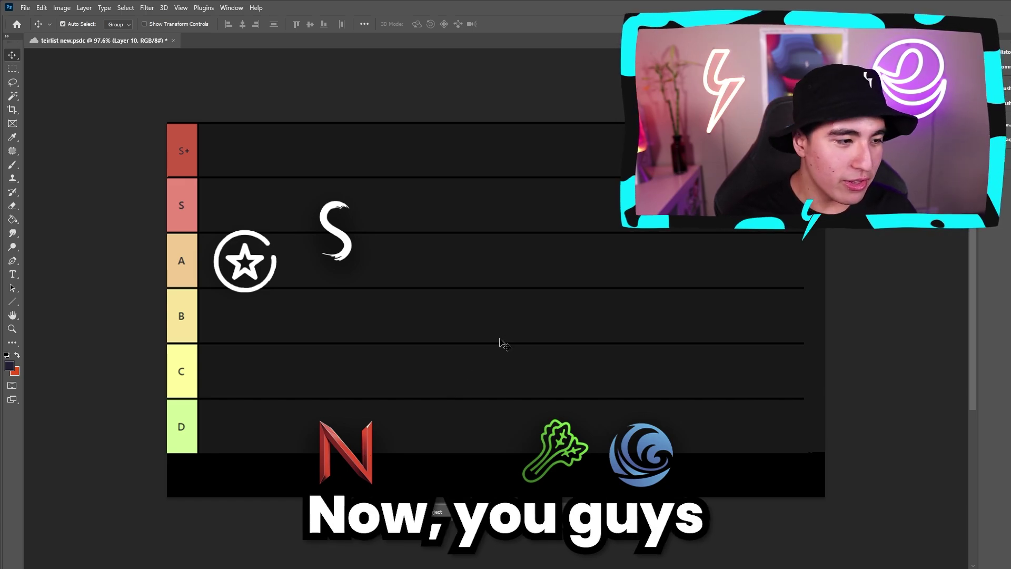
# Bring the red N logo up from the bottom and settle it in the A row right of the S logo
pyautogui.moveTo(363, 476); pyautogui.dragTo(479, 328)
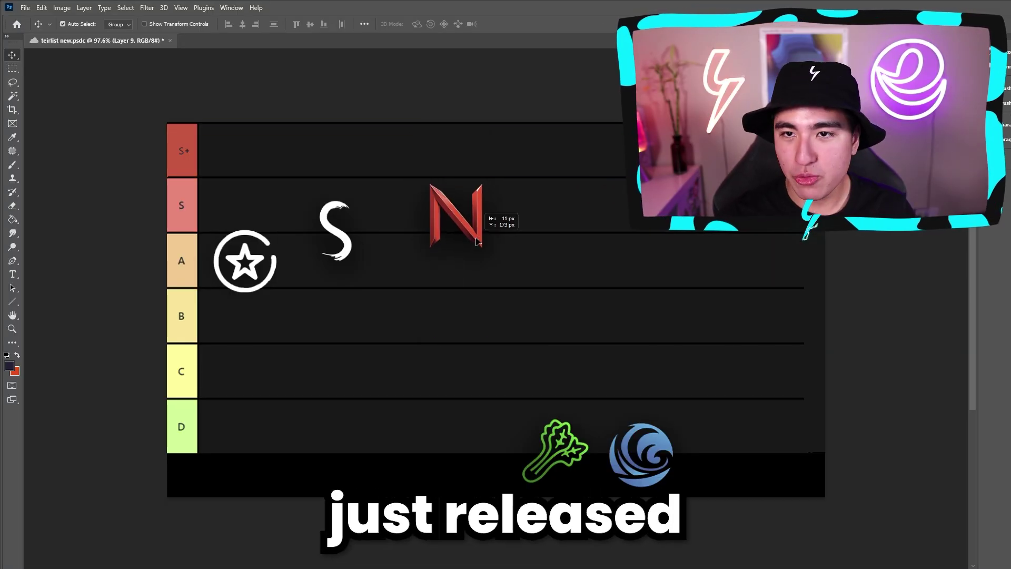
pyautogui.moveTo(476, 241)
pyautogui.mouseDown()
pyautogui.moveTo(479, 232)
pyautogui.moveTo(456, 226)
pyautogui.mouseUp()
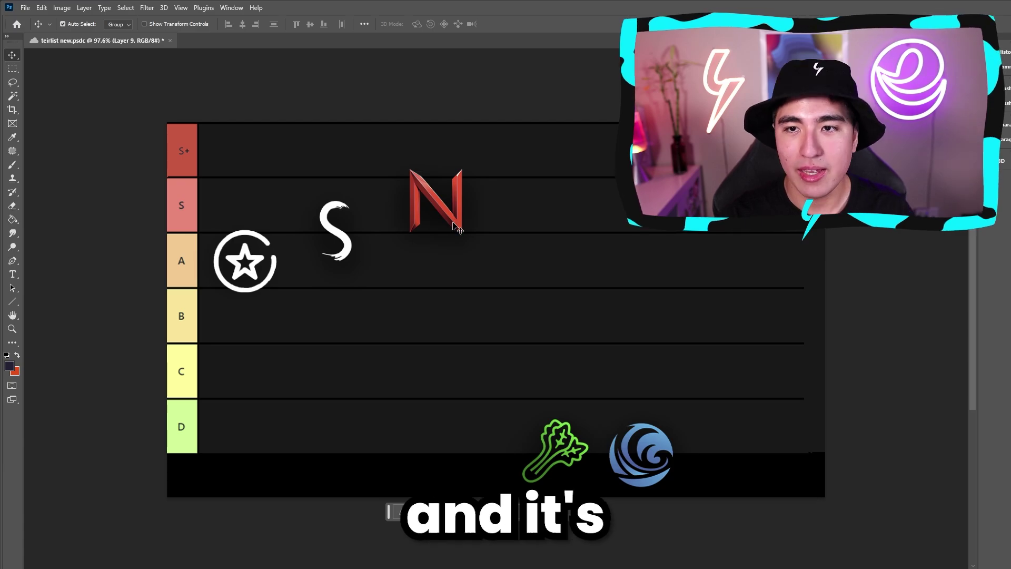
pyautogui.moveTo(457, 226); pyautogui.dragTo(456, 289)
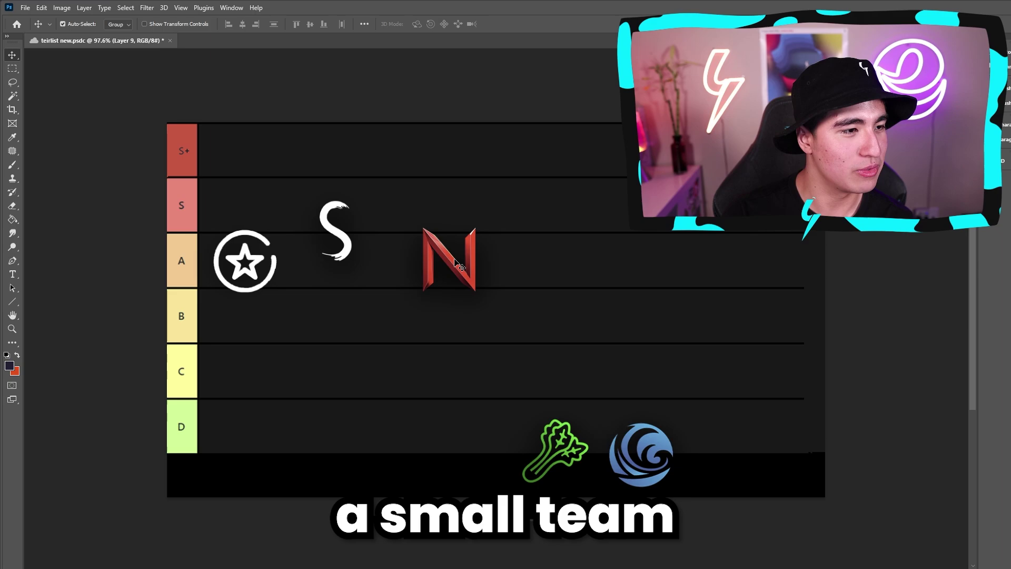
# Fine-tune the N logo in the A row, then raise it to straddle the S+/S boundary
pyautogui.moveTo(471, 274); pyautogui.dragTo(456, 278)
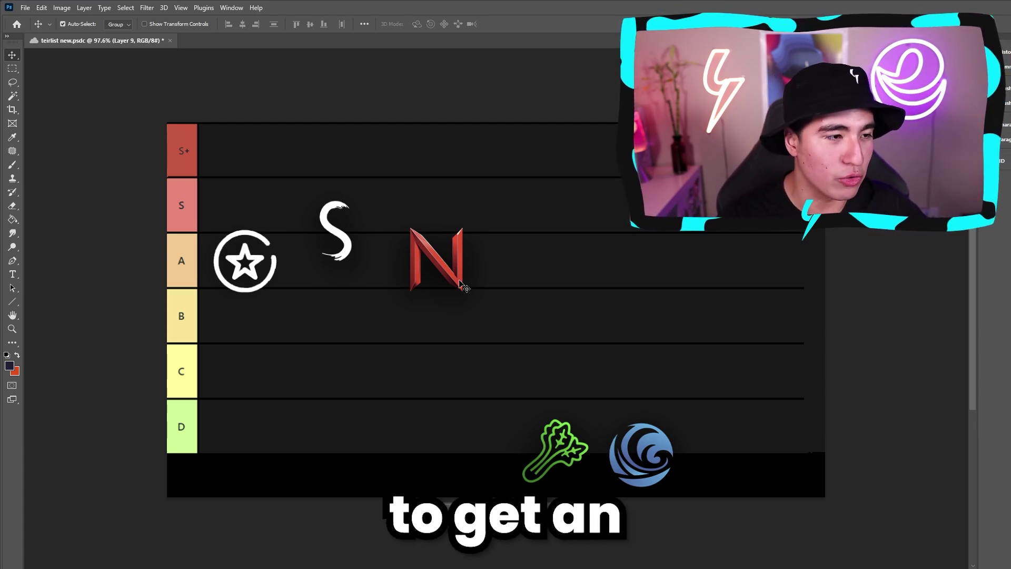
pyautogui.moveTo(463, 284)
pyautogui.mouseDown()
pyautogui.moveTo(479, 291)
pyautogui.moveTo(454, 283)
pyautogui.mouseUp()
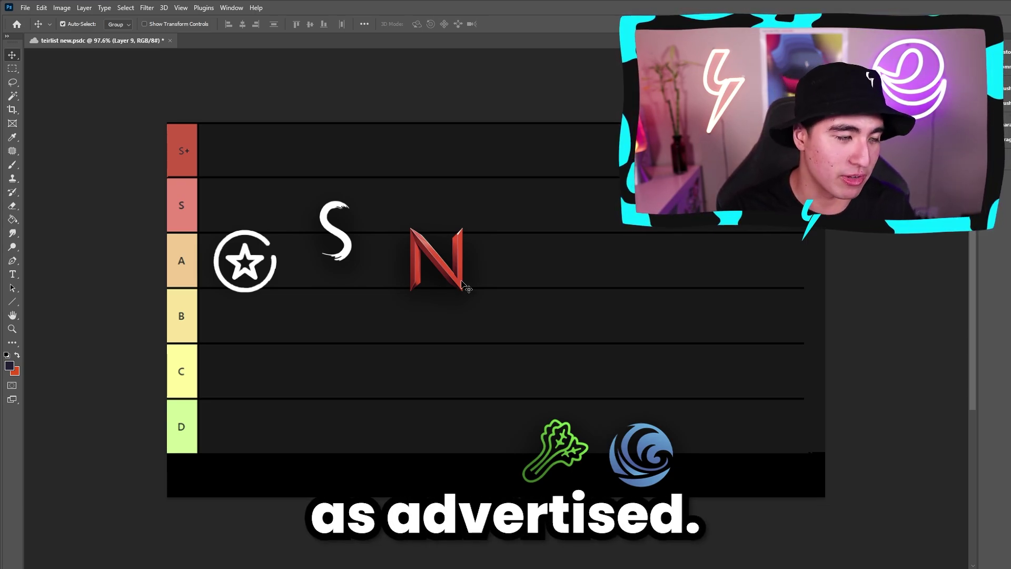
pyautogui.moveTo(461, 282)
pyautogui.mouseDown()
pyautogui.moveTo(456, 243)
pyautogui.moveTo(480, 248)
pyautogui.moveTo(438, 227)
pyautogui.moveTo(447, 269)
pyautogui.mouseUp()
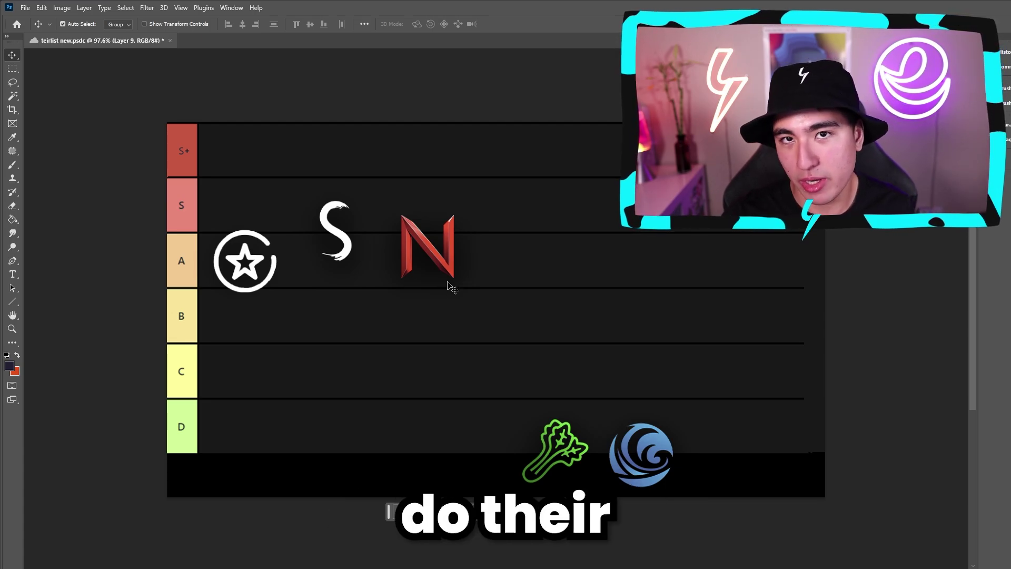
pyautogui.moveTo(463, 275); pyautogui.dragTo(431, 201)
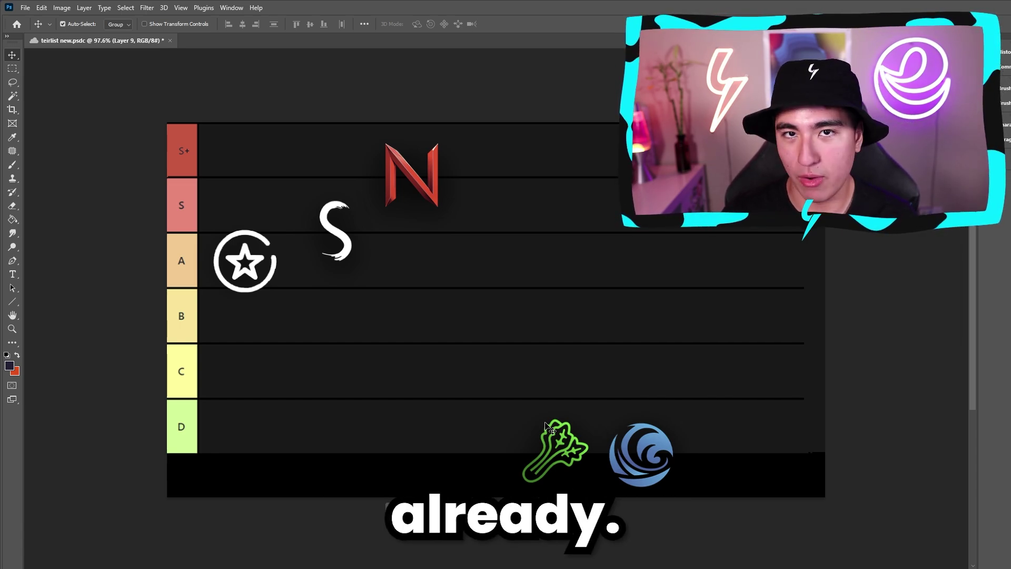
# Raise the celery logo from the D row beside the N logo, and lower the S logo slightly
pyautogui.moveTo(545, 426)
pyautogui.mouseDown()
pyautogui.moveTo(561, 427)
pyautogui.moveTo(592, 225)
pyautogui.moveTo(521, 260)
pyautogui.moveTo(527, 275)
pyautogui.mouseUp()
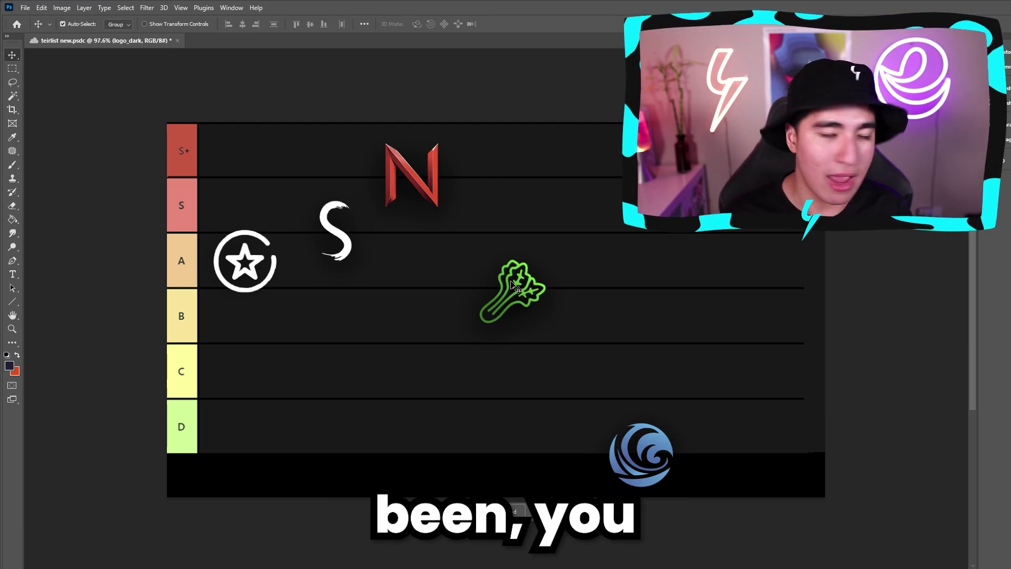
pyautogui.moveTo(514, 285)
pyautogui.mouseDown()
pyautogui.moveTo(481, 268)
pyautogui.moveTo(493, 269)
pyautogui.moveTo(498, 238)
pyautogui.mouseUp()
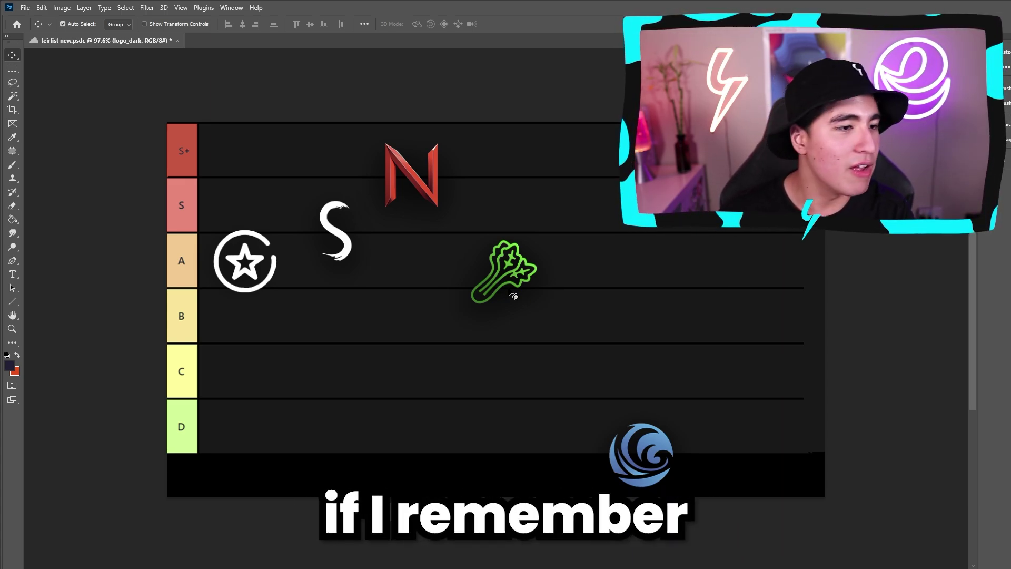
pyautogui.moveTo(512, 266)
pyautogui.mouseDown()
pyautogui.moveTo(530, 243)
pyautogui.moveTo(498, 238)
pyautogui.moveTo(492, 251)
pyautogui.moveTo(504, 218)
pyautogui.moveTo(500, 200)
pyautogui.moveTo(500, 210)
pyautogui.moveTo(492, 204)
pyautogui.mouseUp()
pyautogui.moveTo(343, 242); pyautogui.dragTo(345, 254)
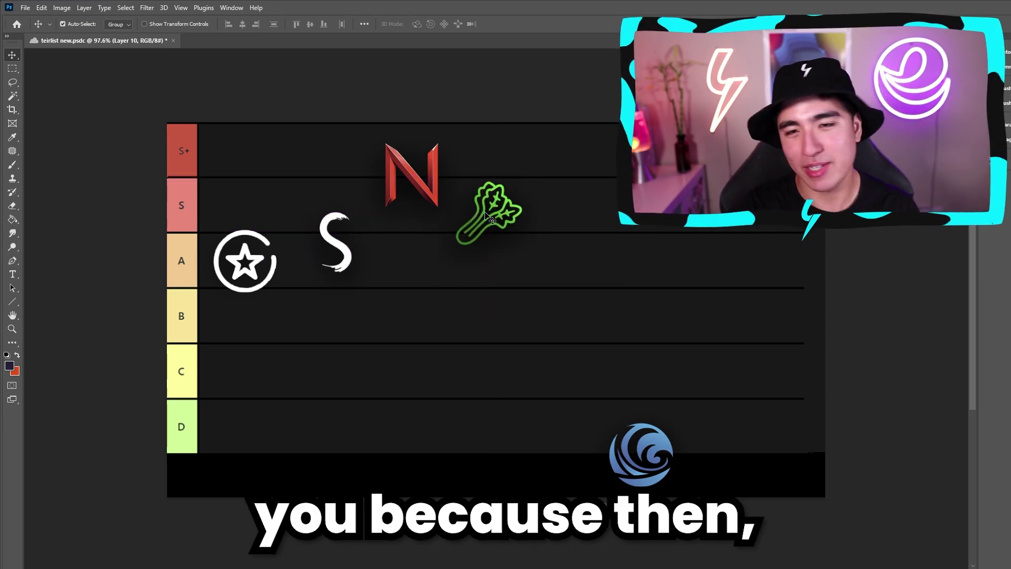
# Select the wave logo's own layer and drag it from the D row into the B row
pyautogui.rightClick(655, 460)
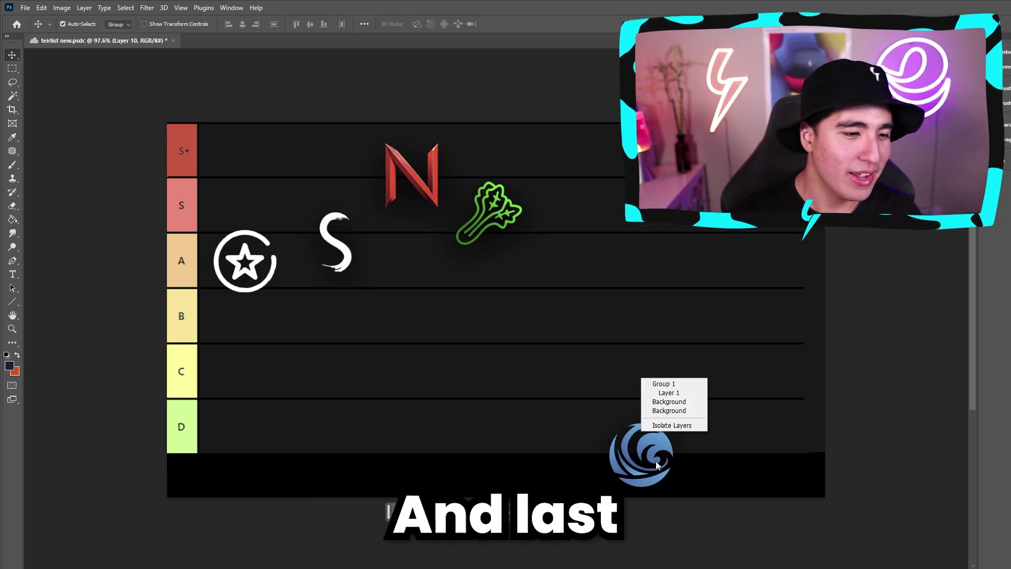
pyautogui.click(668, 387)
pyautogui.moveTo(656, 458)
pyautogui.mouseDown()
pyautogui.moveTo(668, 327)
pyautogui.moveTo(516, 328)
pyautogui.moveTo(526, 324)
pyautogui.mouseUp()
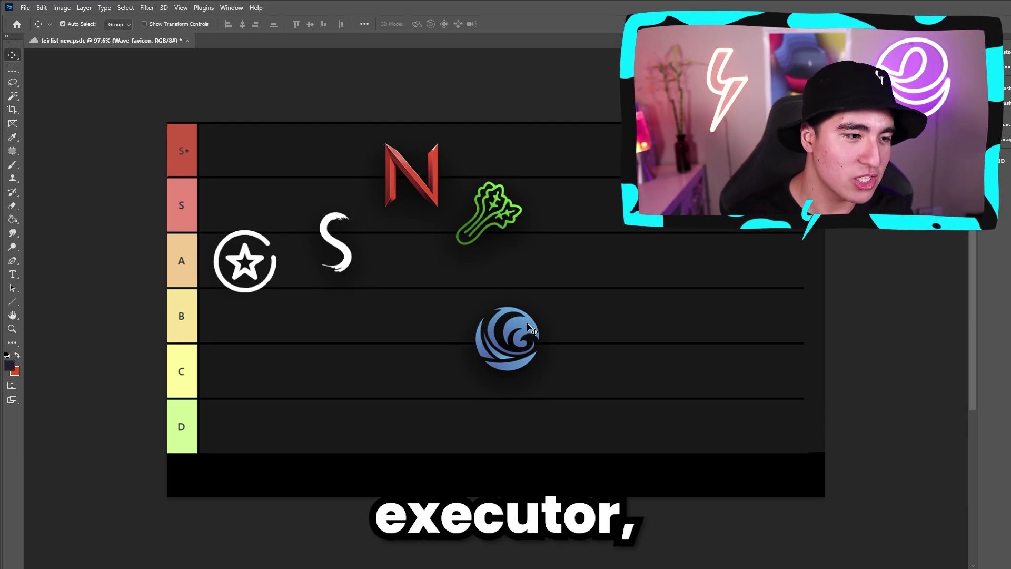
pyautogui.moveTo(529, 327)
pyautogui.mouseDown()
pyautogui.moveTo(521, 300)
pyautogui.moveTo(501, 304)
pyautogui.mouseUp()
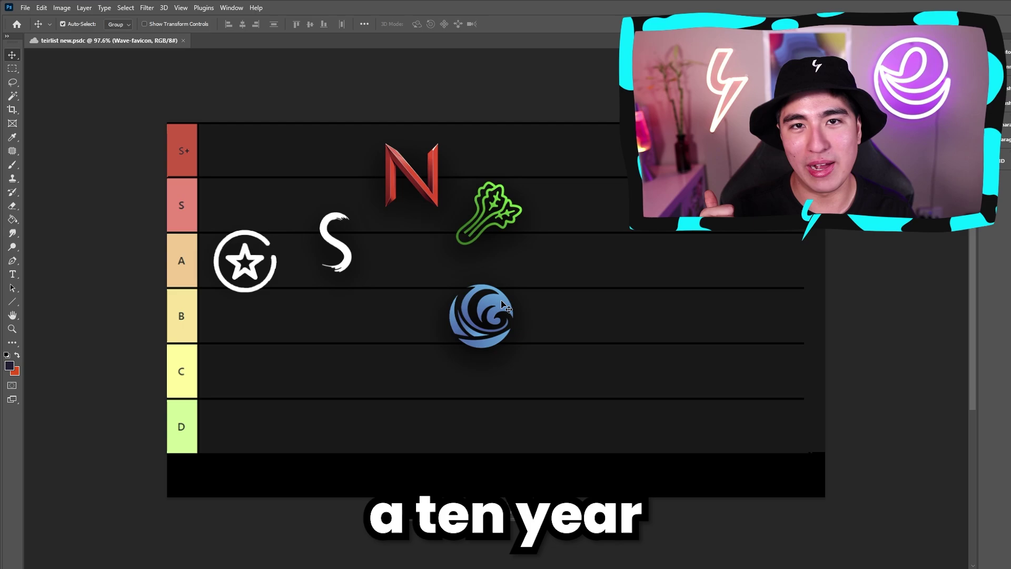
pyautogui.click(504, 307)
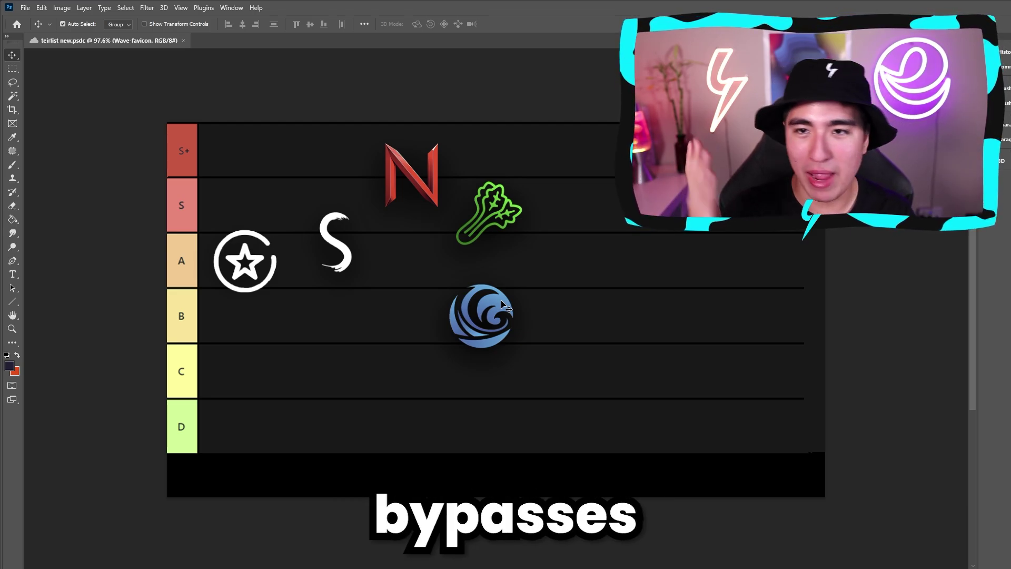
pyautogui.moveTo(502, 302)
pyautogui.mouseDown()
pyautogui.moveTo(520, 315)
pyautogui.moveTo(521, 300)
pyautogui.mouseUp()
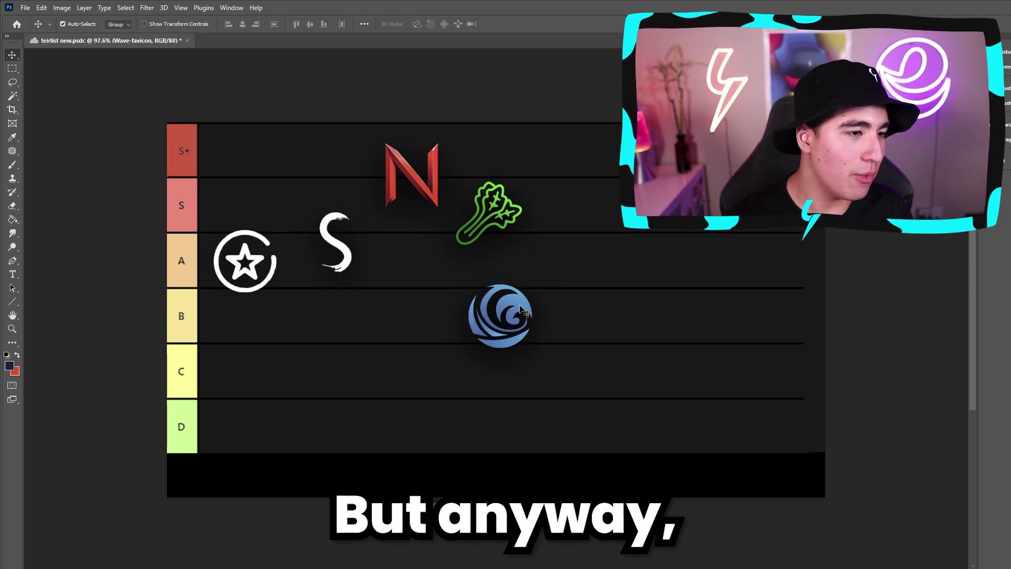
# Adjust the wave logo within the B row, then lift it up beside the celery logo
pyautogui.moveTo(520, 308); pyautogui.dragTo(504, 307)
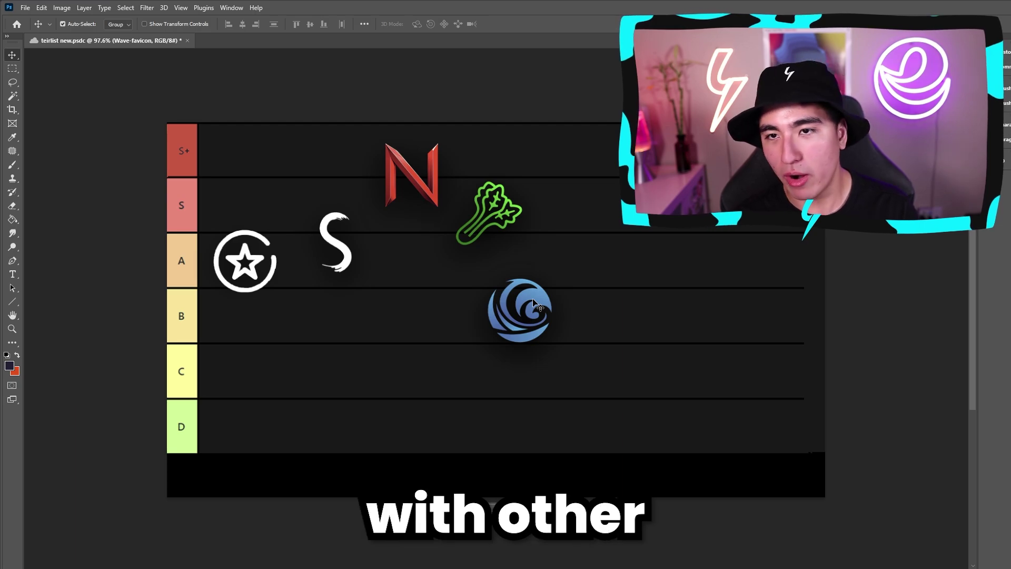
pyautogui.moveTo(542, 302)
pyautogui.mouseDown()
pyautogui.moveTo(534, 265)
pyautogui.moveTo(541, 273)
pyautogui.mouseUp()
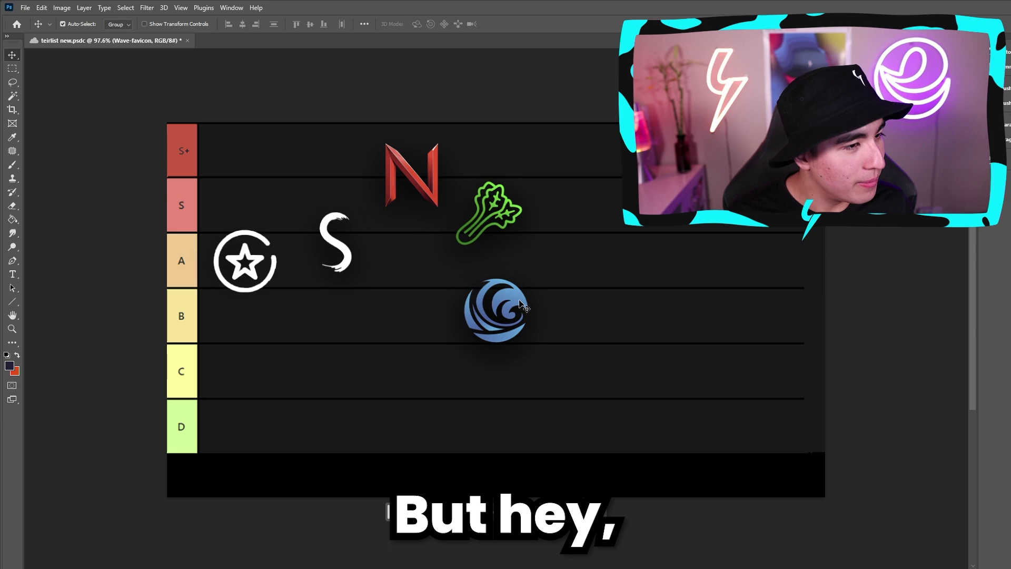
pyautogui.moveTo(523, 306); pyautogui.dragTo(555, 311)
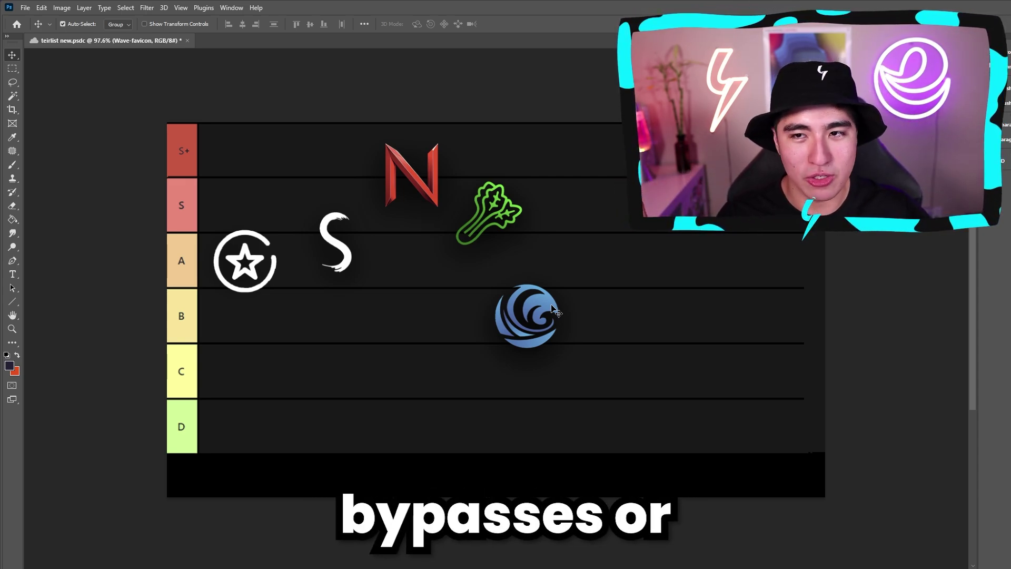
pyautogui.moveTo(552, 306)
pyautogui.mouseDown()
pyautogui.moveTo(577, 226)
pyautogui.moveTo(580, 249)
pyautogui.moveTo(580, 167)
pyautogui.moveTo(589, 192)
pyautogui.mouseUp()
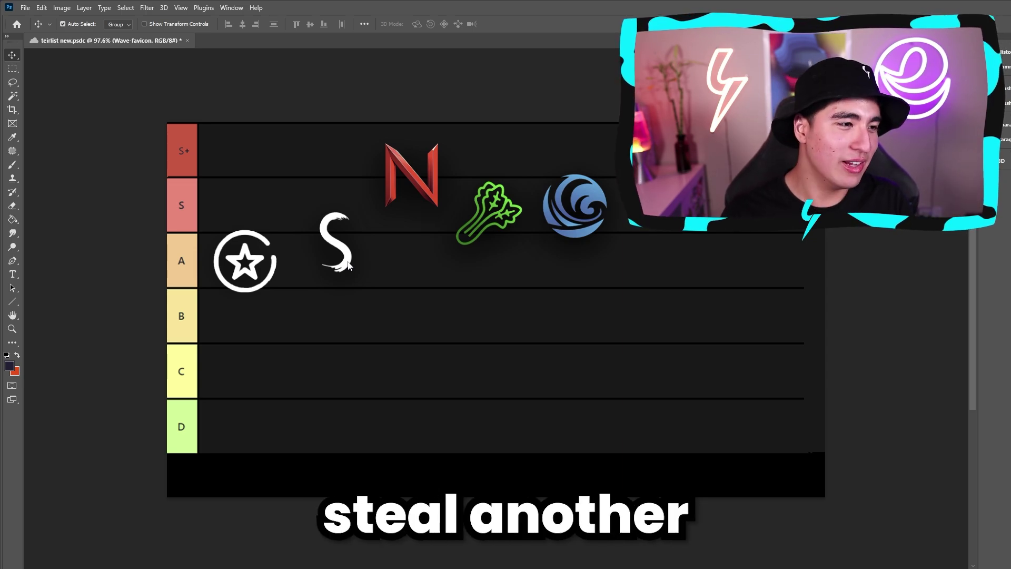
# Nudge the S logo about 9 px right and 19 px down into the A row
pyautogui.moveTo(338, 248)
pyautogui.mouseDown()
pyautogui.moveTo(337, 271)
pyautogui.moveTo(339, 252)
pyautogui.mouseUp()
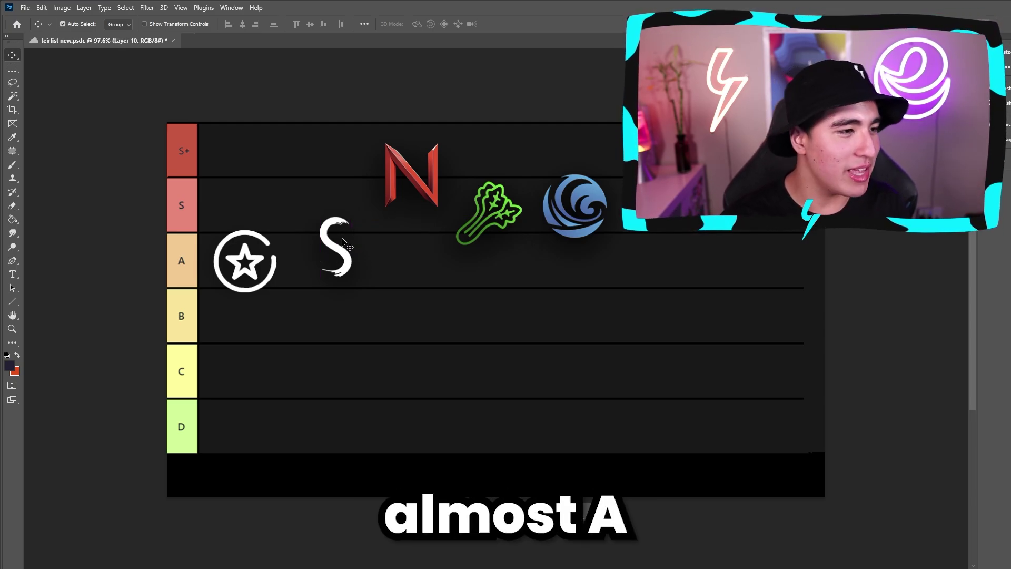